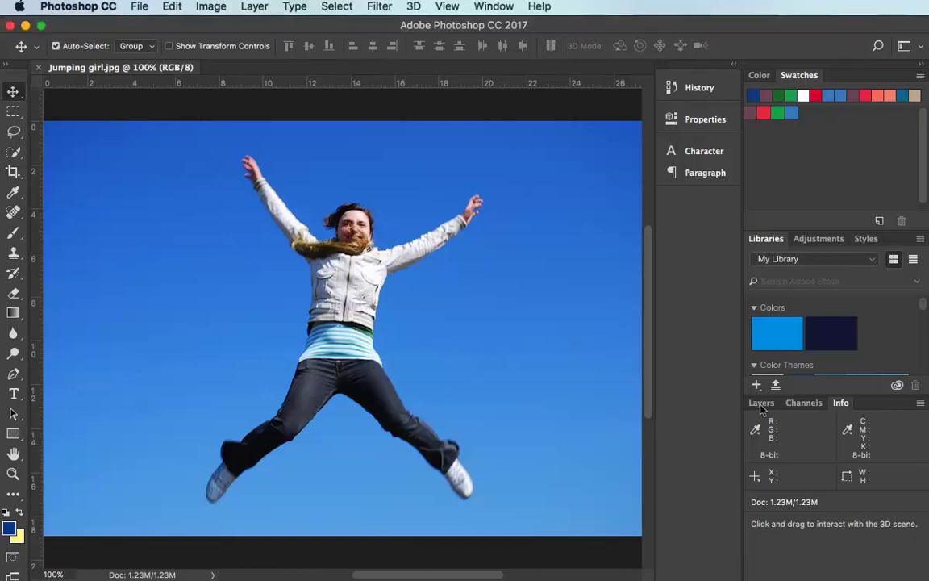
Step: Show the Layers panel and switch to the Magic Wand Tool in New selection mode
{"action": "left_click", "coordinate": [761, 406]}
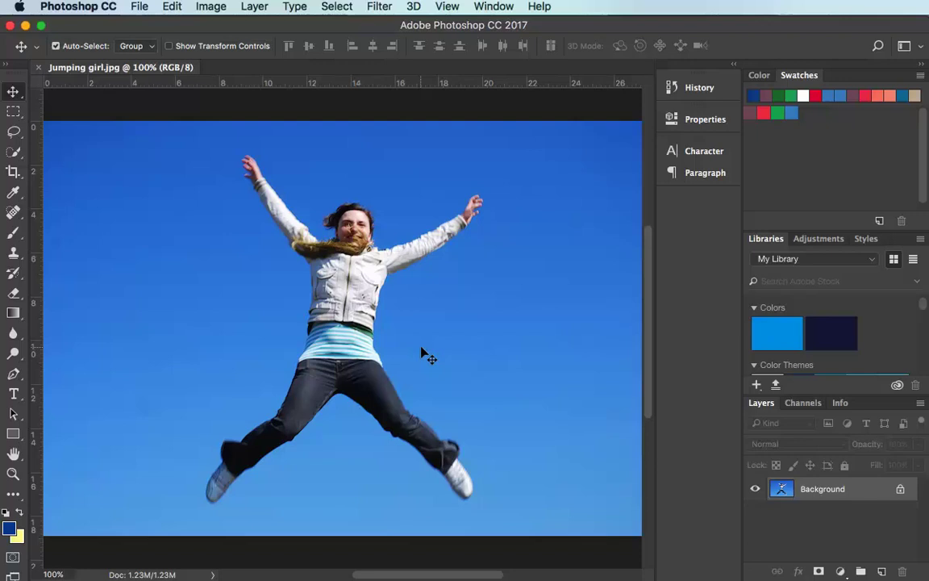
{"action": "left_click", "coordinate": [13, 153]}
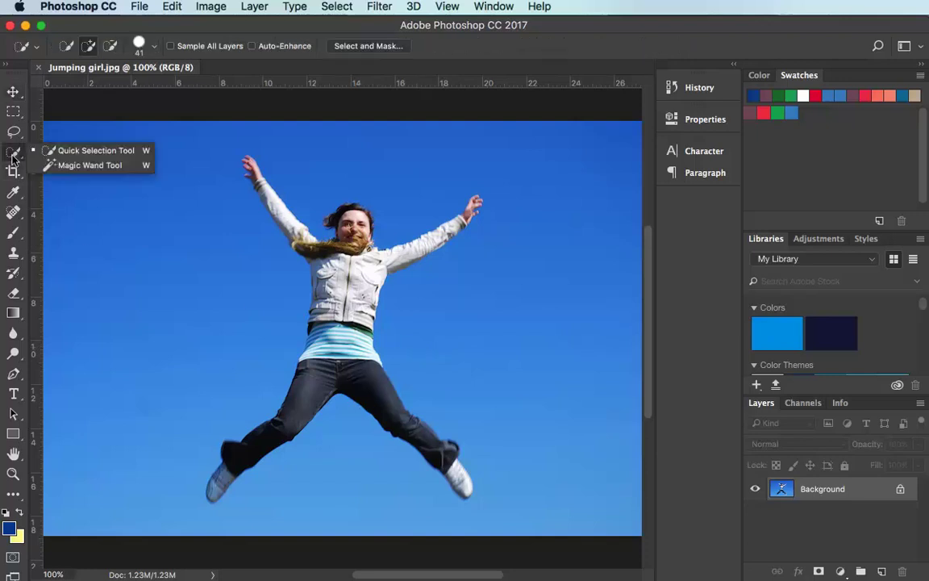
{"action": "left_click", "coordinate": [78, 167]}
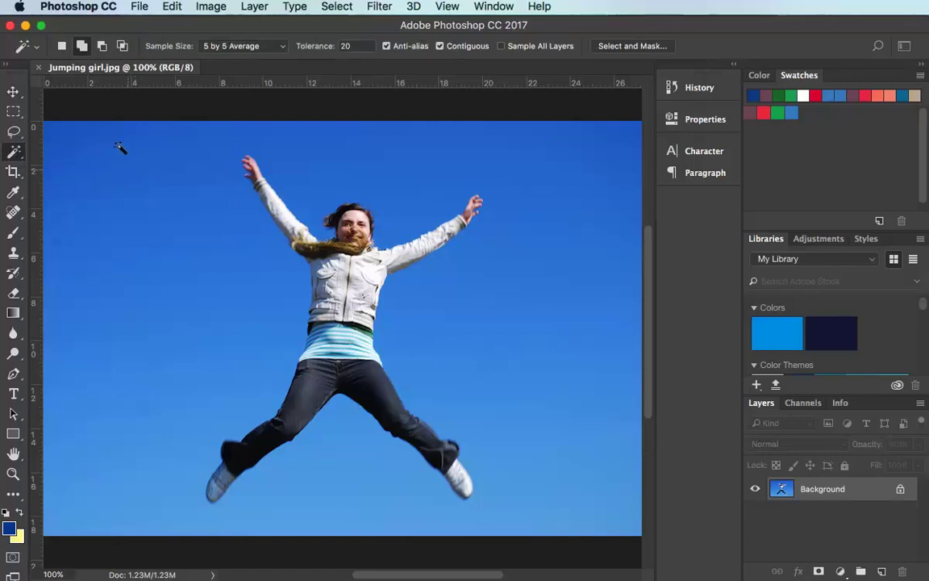
{"action": "left_click", "coordinate": [60, 47]}
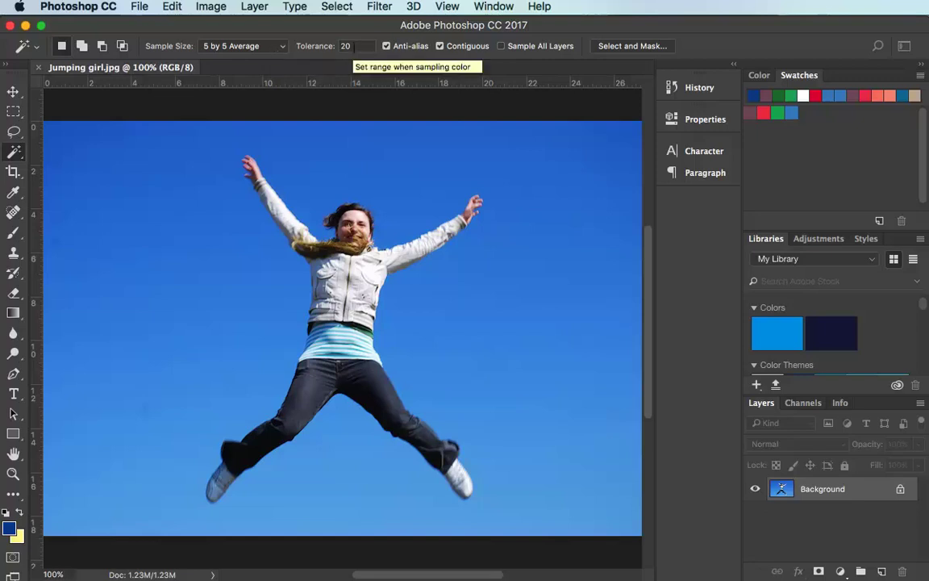
Step: Magic Wand the upper, lower-left, between-legs and right sky areas, then invert to isolate the girl
{"action": "left_click", "coordinate": [361, 167]}
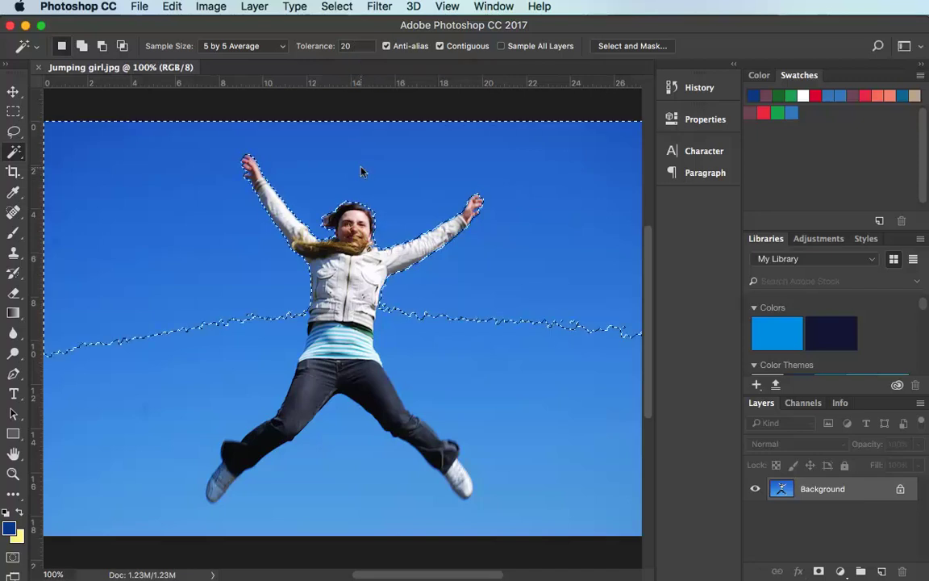
{"action": "left_click", "coordinate": [84, 47]}
{"action": "left_click", "coordinate": [158, 412]}
{"action": "left_click", "coordinate": [355, 491]}
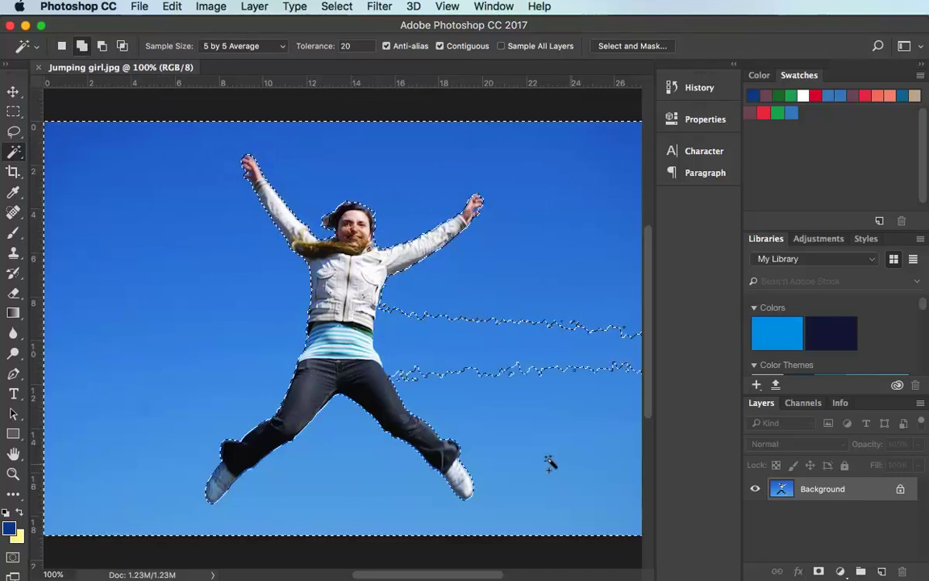
{"action": "left_click", "coordinate": [536, 357]}
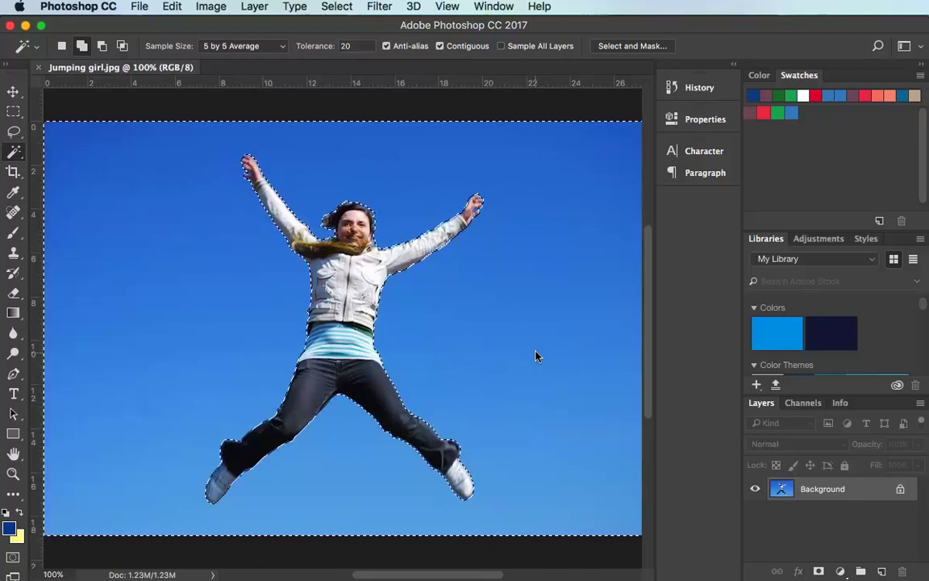
{"action": "left_click", "coordinate": [339, 7]}
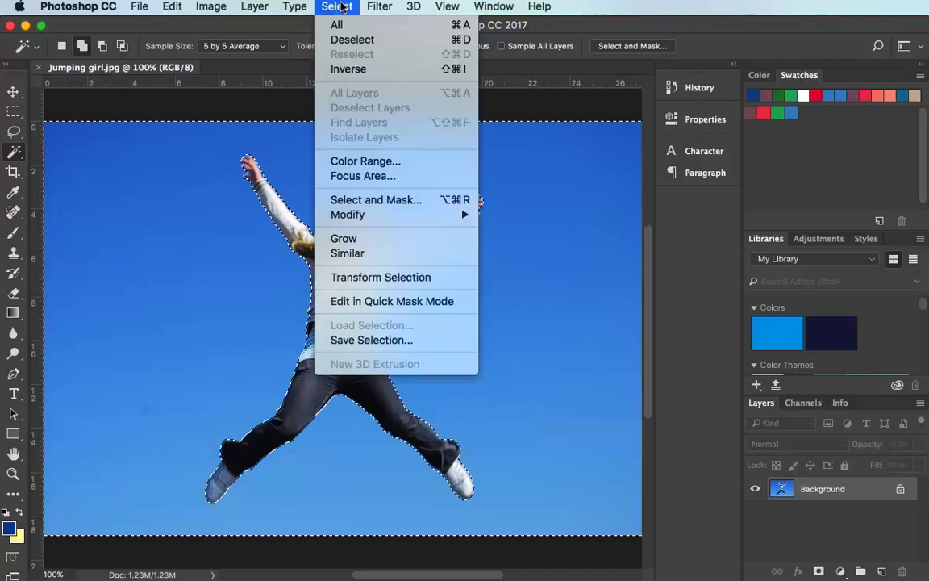
{"action": "left_click", "coordinate": [355, 70]}
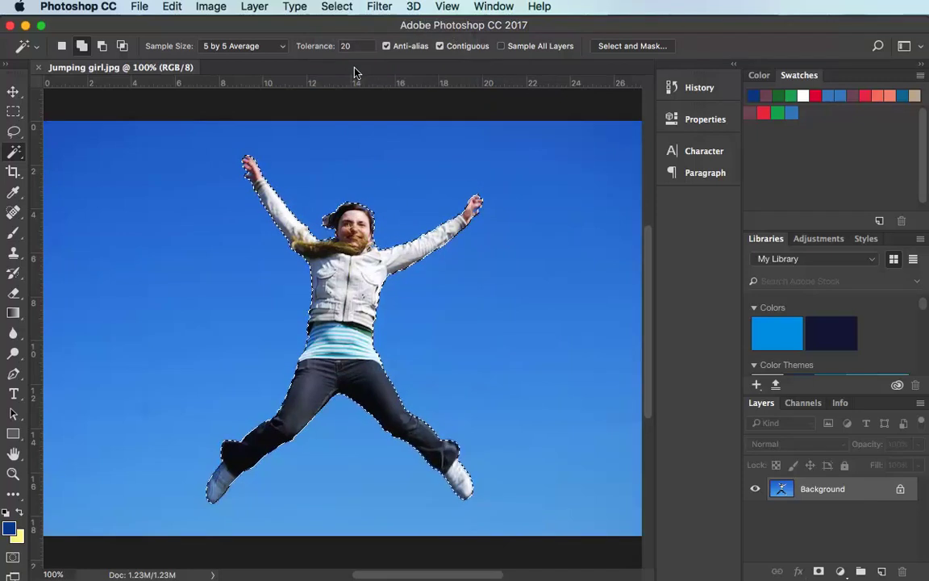
Step: Copy the selected girl and paste her onto a new Layer 1
{"action": "left_click", "coordinate": [172, 6]}
{"action": "left_click", "coordinate": [207, 117]}
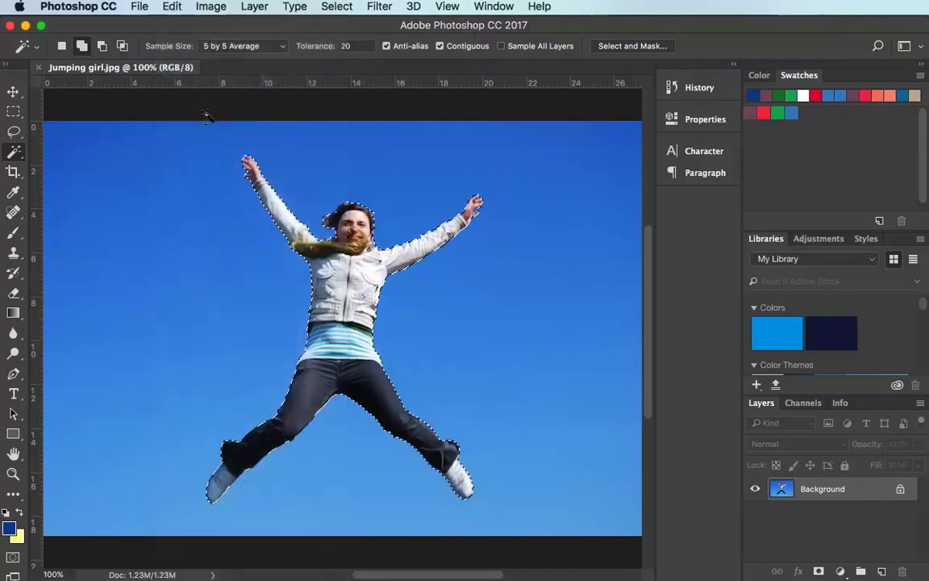
{"action": "left_click", "coordinate": [173, 7]}
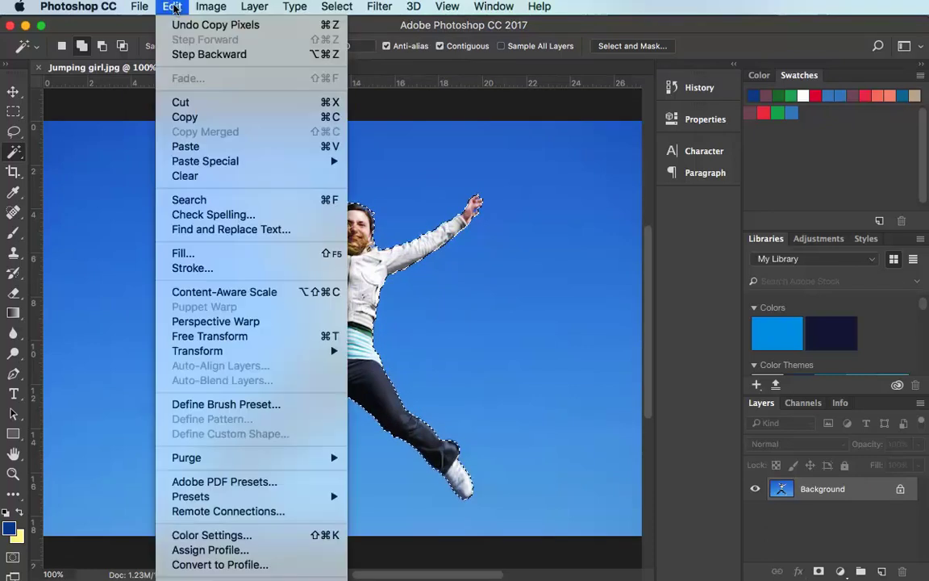
{"action": "left_click", "coordinate": [210, 146]}
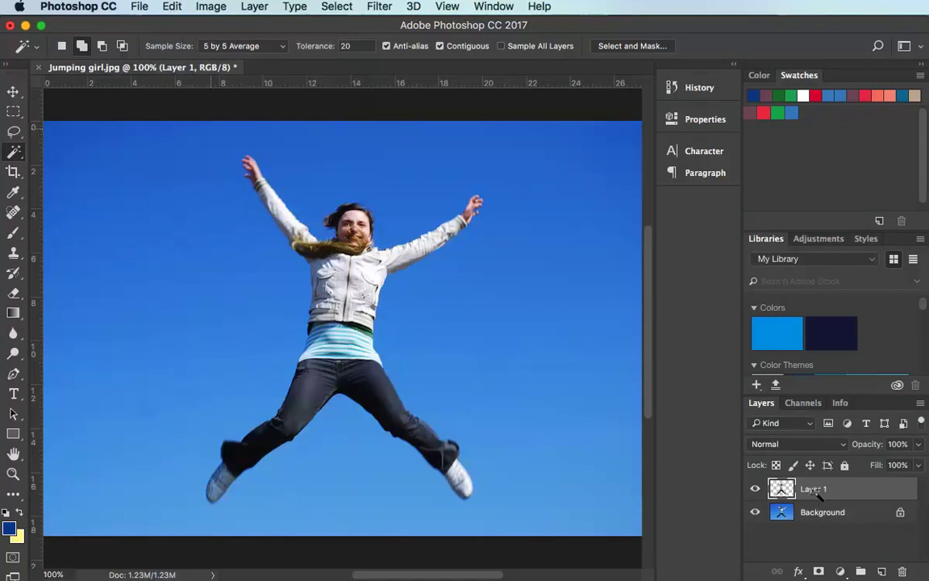
Step: Toggle the Background off and on to check the cut-out, then hide Layer 1
{"action": "left_click", "coordinate": [756, 513]}
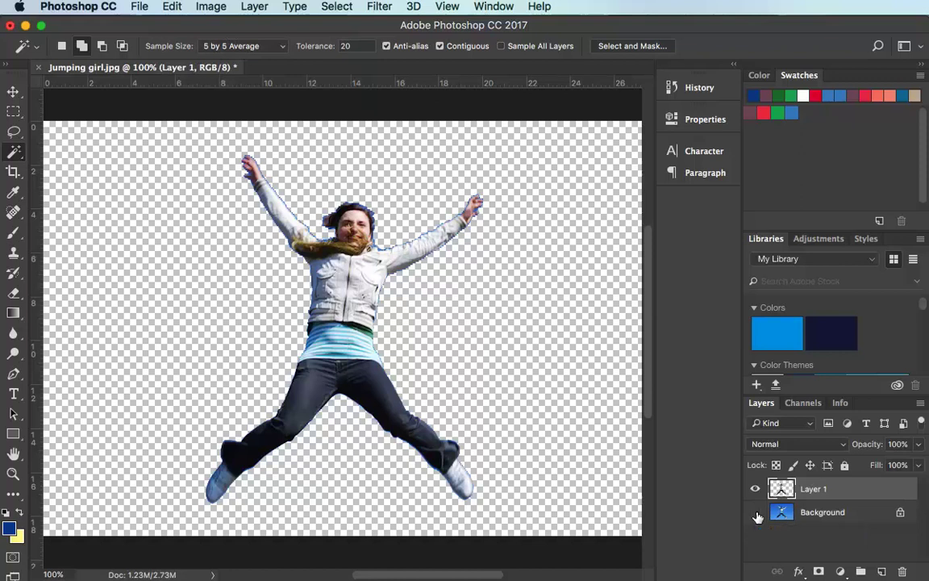
{"action": "left_click", "coordinate": [756, 513]}
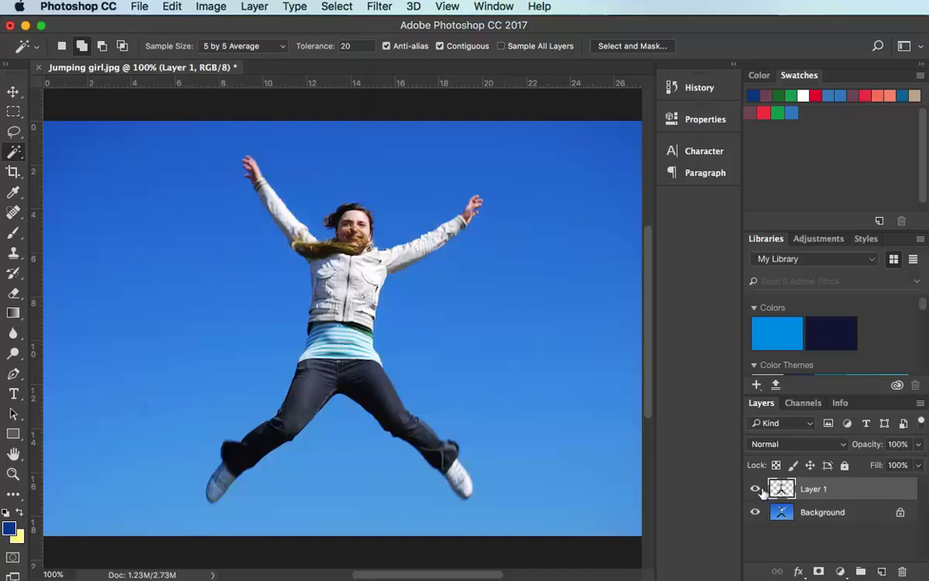
{"action": "left_click", "coordinate": [755, 489]}
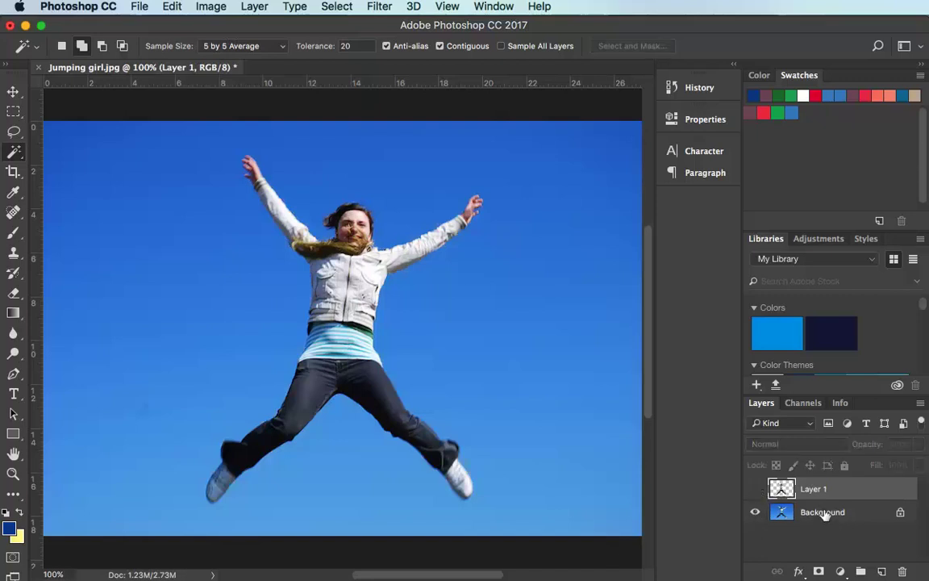
Step: Load Layer 1's outline as a selection on Background and expand it by 10 pixels
{"action": "left_click", "coordinate": [784, 494], "text": "super"}
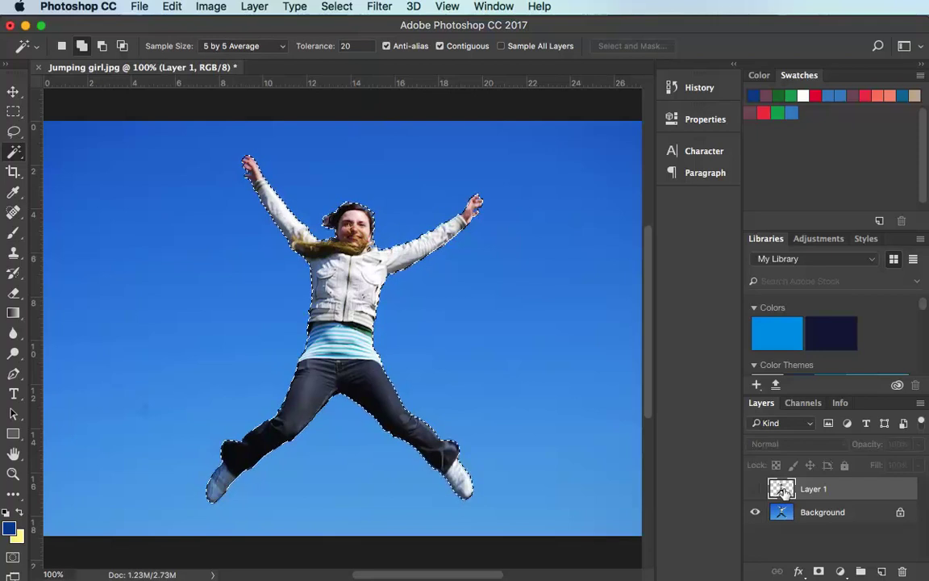
{"action": "left_click", "coordinate": [831, 513]}
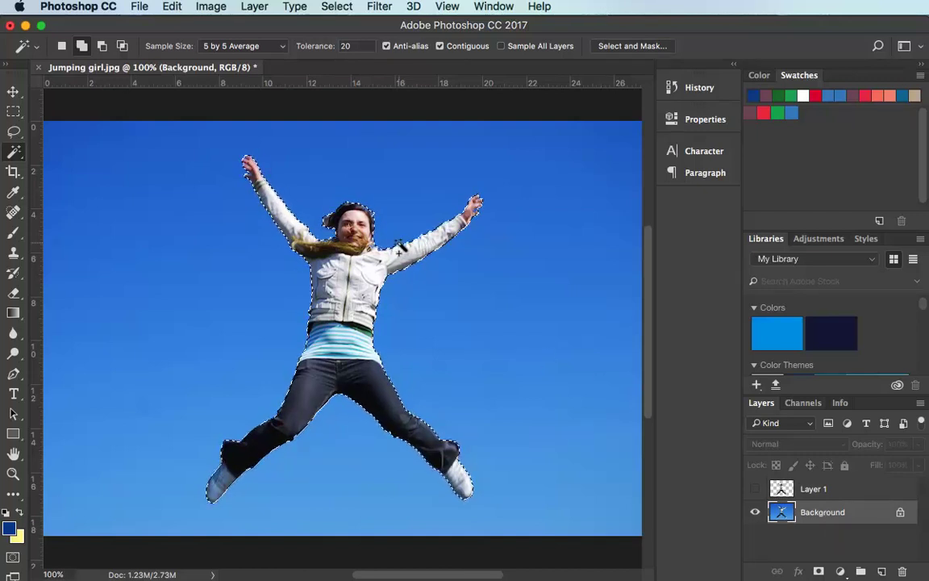
{"action": "left_click", "coordinate": [330, 7]}
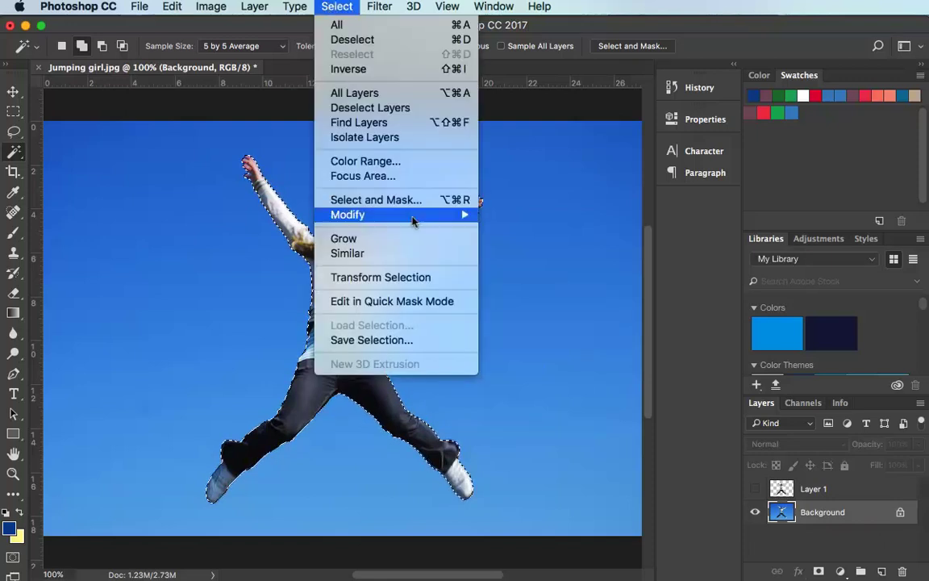
{"action": "mouse_move", "coordinate": [414, 220]}
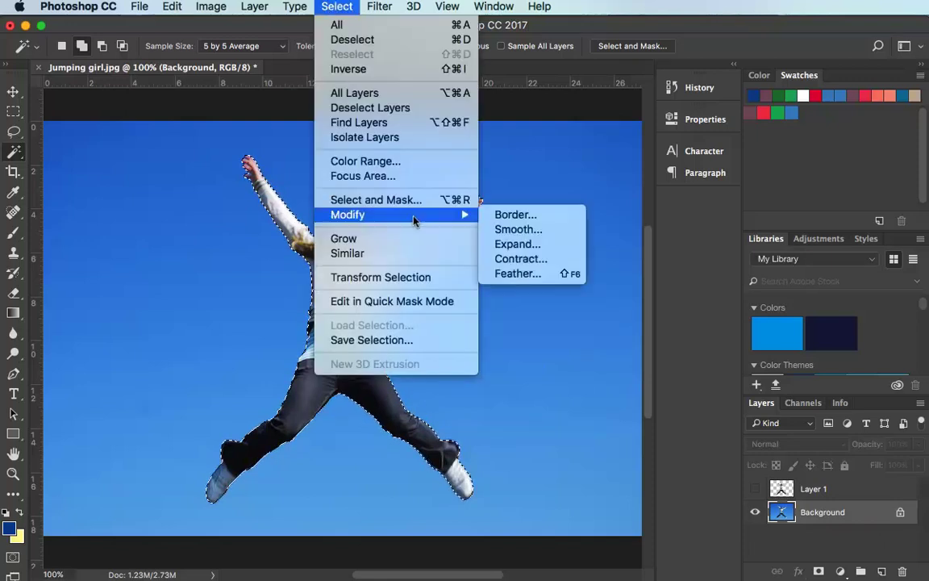
{"action": "left_click", "coordinate": [555, 252]}
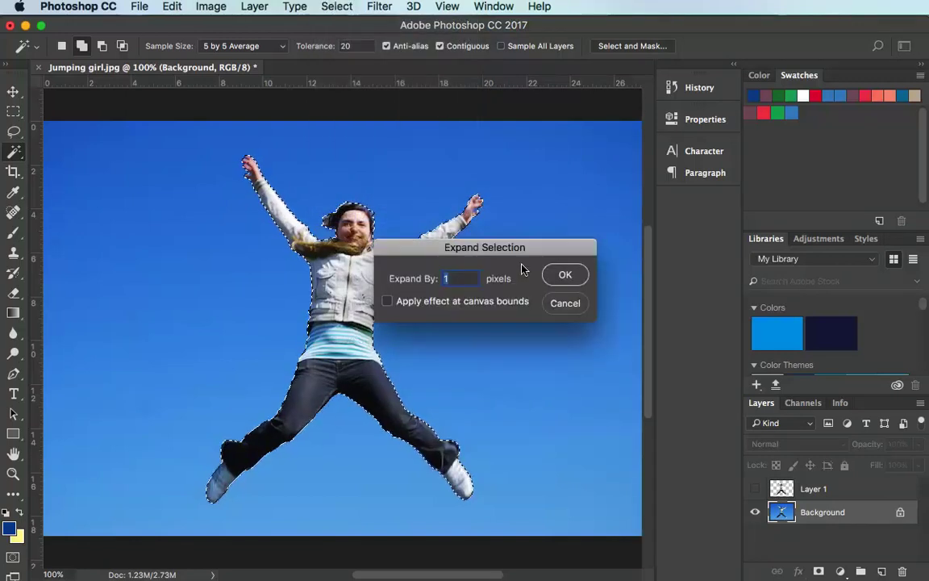
{"action": "type", "text": "10"}
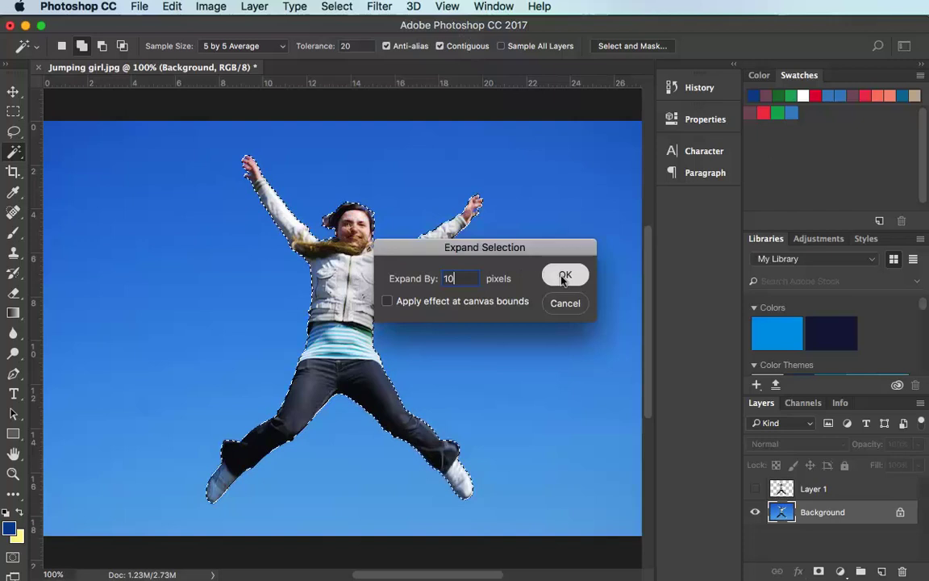
{"action": "left_click", "coordinate": [561, 274]}
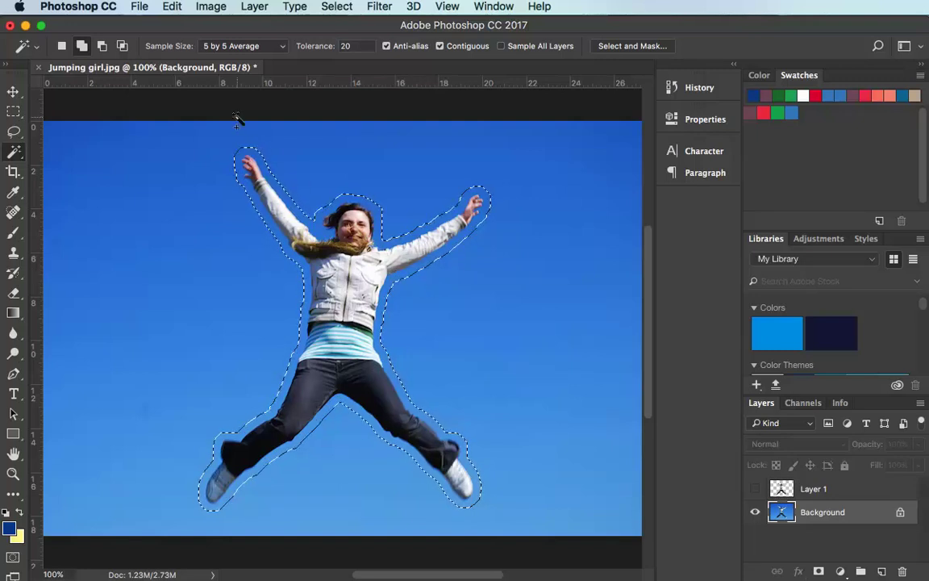
Step: Content-Aware fill the selection on Background to erase the girl, then deselect
{"action": "left_click", "coordinate": [172, 6]}
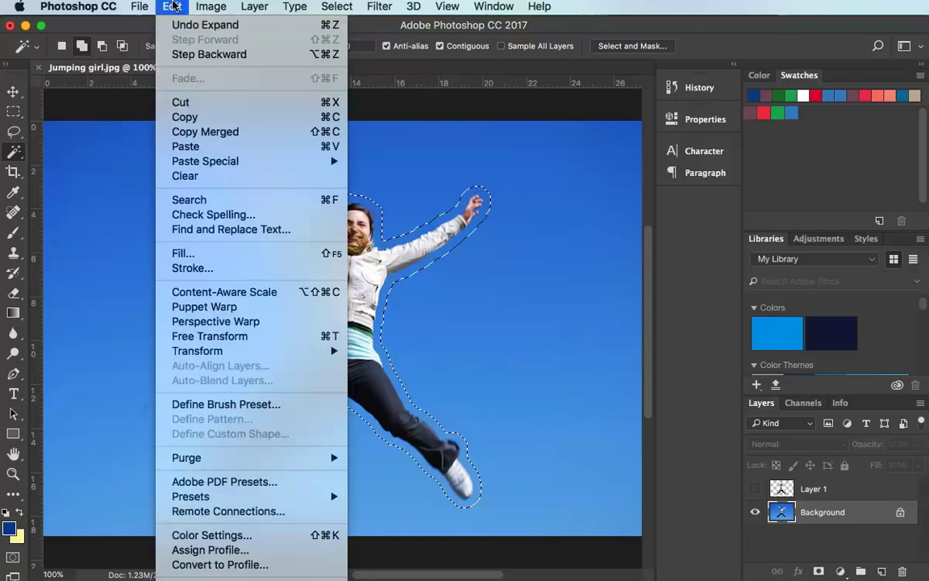
{"action": "left_click", "coordinate": [230, 255]}
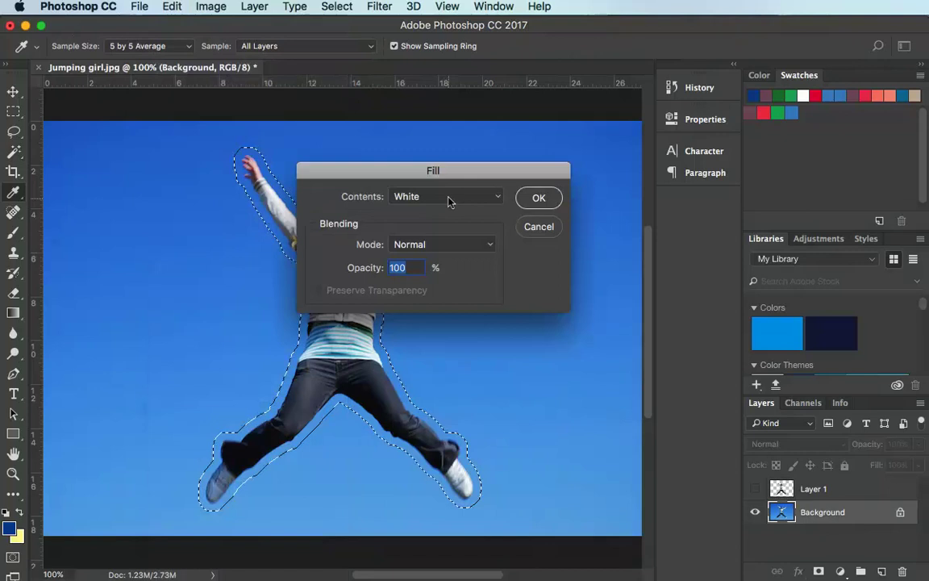
{"action": "left_click", "coordinate": [448, 198]}
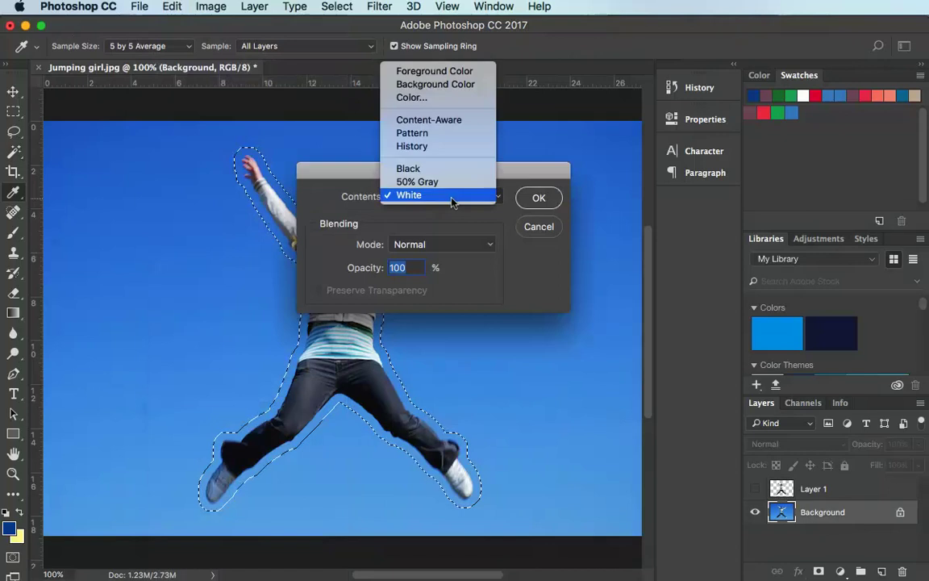
{"action": "left_click", "coordinate": [453, 121]}
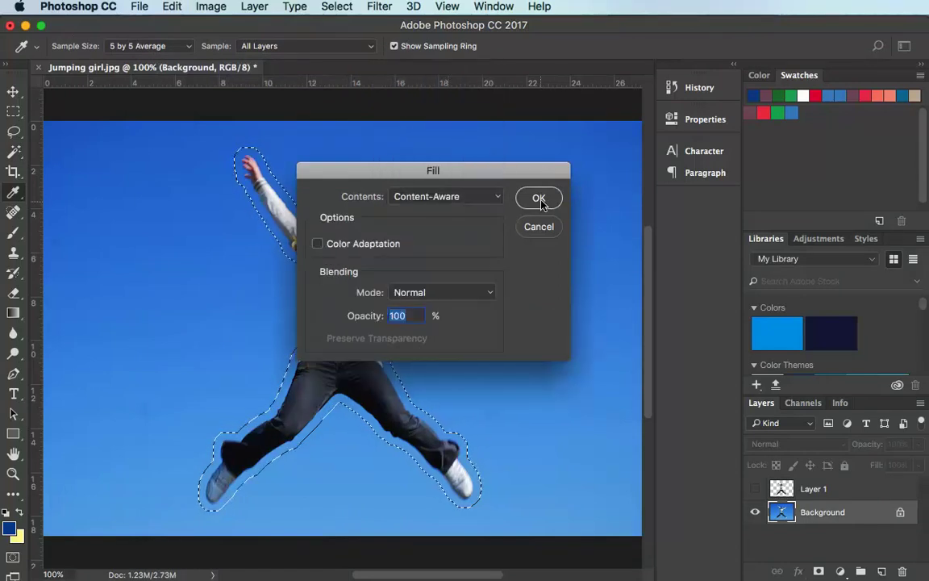
{"action": "left_click", "coordinate": [539, 199]}
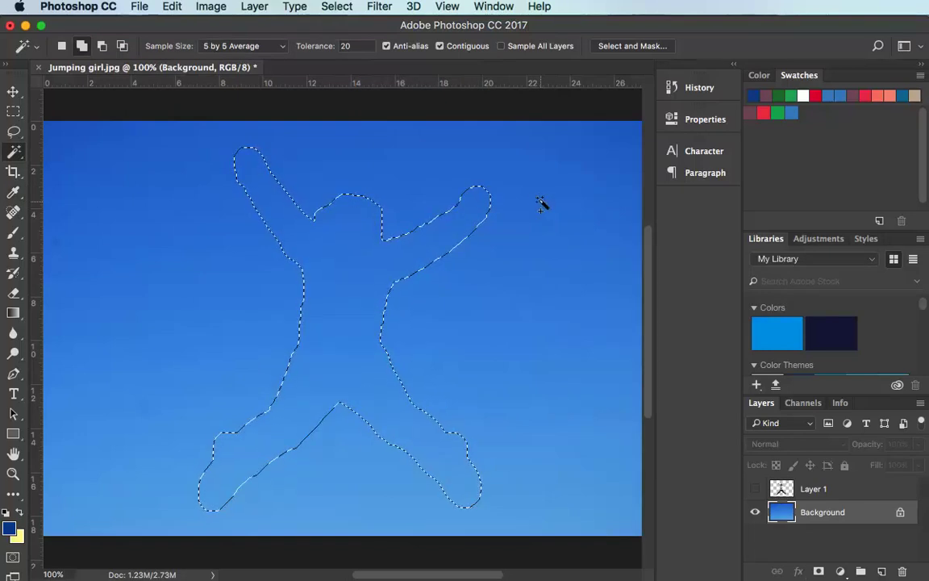
{"action": "key", "text": "super+d"}
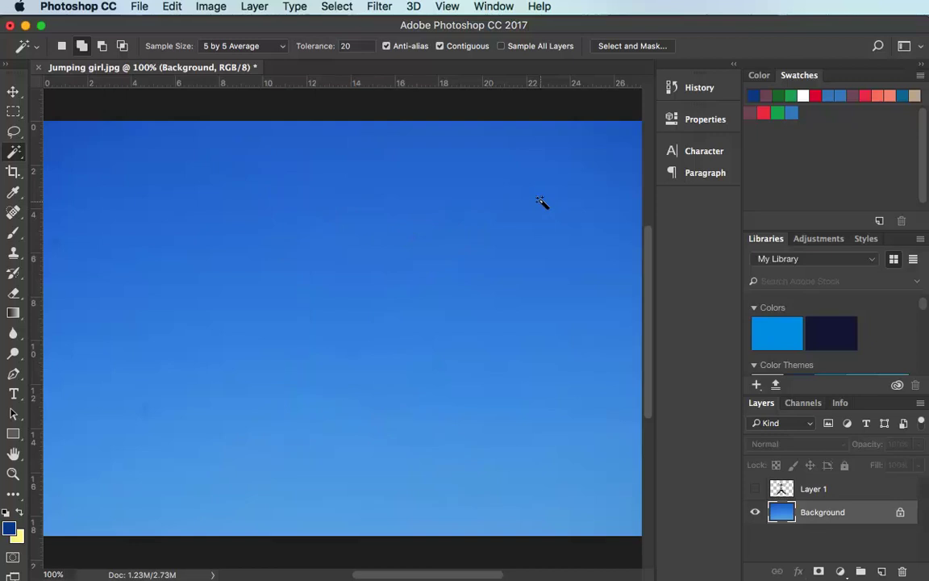
Step: Show Layer 1 again, check it by toggling Background, and make Layer 1 active
{"action": "left_click", "coordinate": [755, 489]}
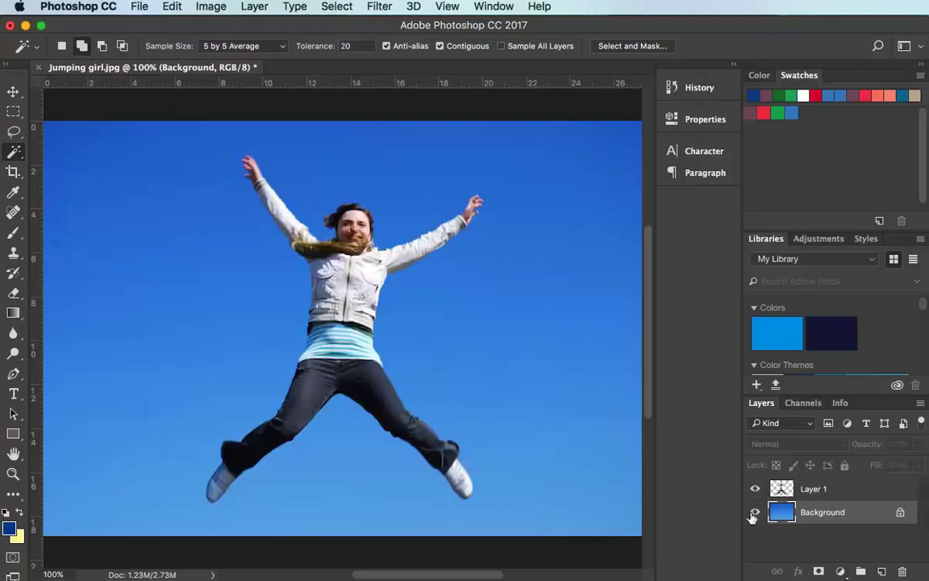
{"action": "left_click", "coordinate": [755, 513]}
{"action": "left_click", "coordinate": [755, 513]}
{"action": "left_click", "coordinate": [834, 496]}
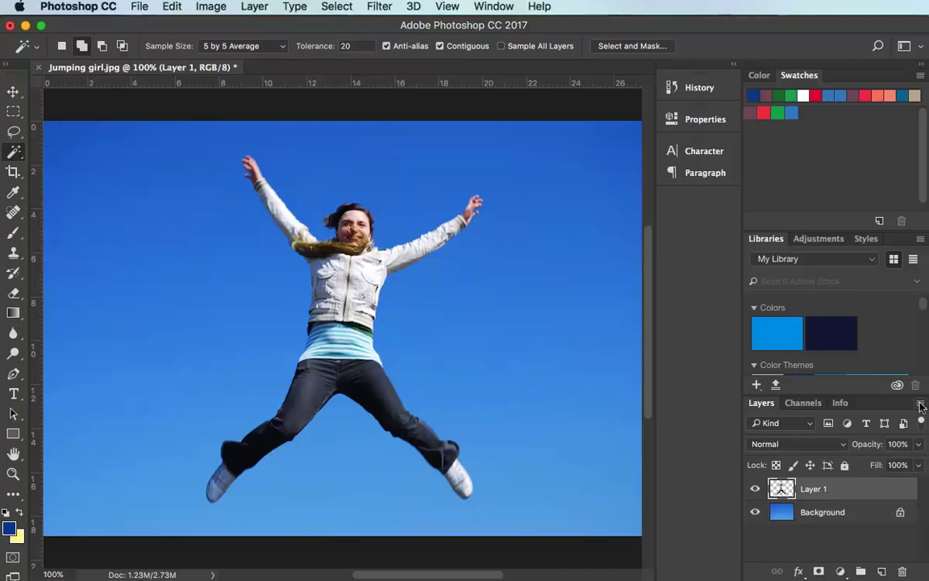
Step: Convert Layer 1 to a smart object through Layer > Smart Objects
{"action": "left_click", "coordinate": [250, 7]}
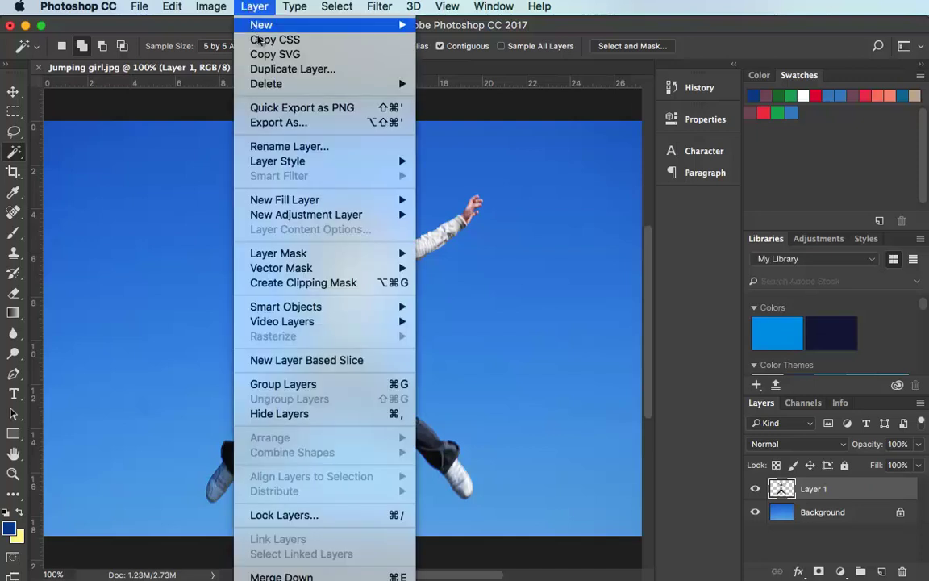
{"action": "mouse_move", "coordinate": [304, 165]}
{"action": "mouse_move", "coordinate": [307, 306]}
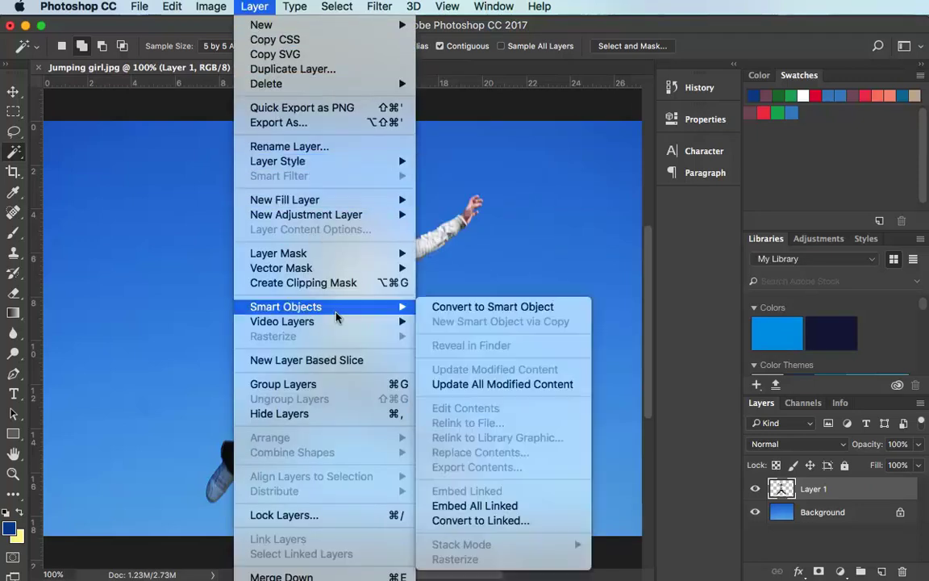
{"action": "left_click", "coordinate": [464, 311]}
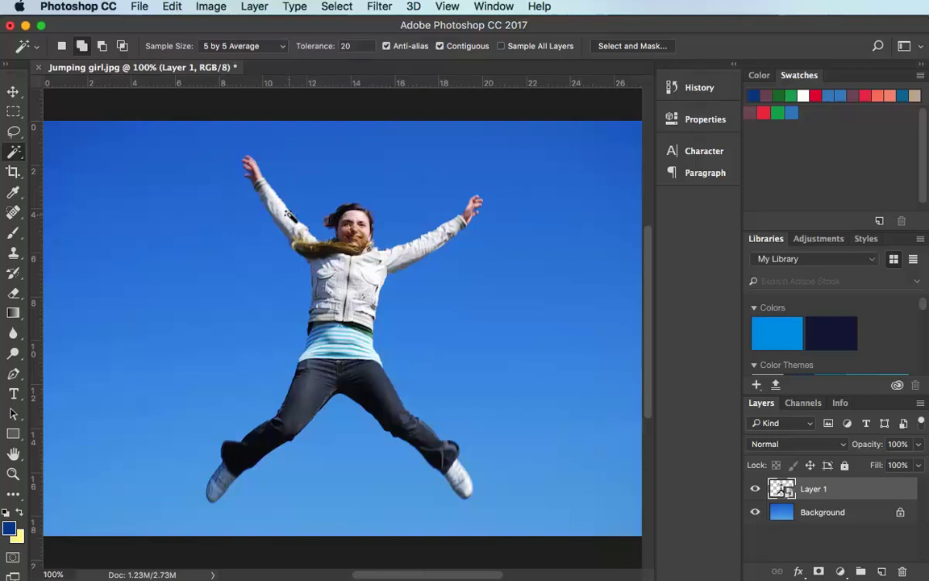
Step: Apply Puppet Warp to the girl, toggle Show Mesh, and pin her raised arm
{"action": "left_click", "coordinate": [171, 6]}
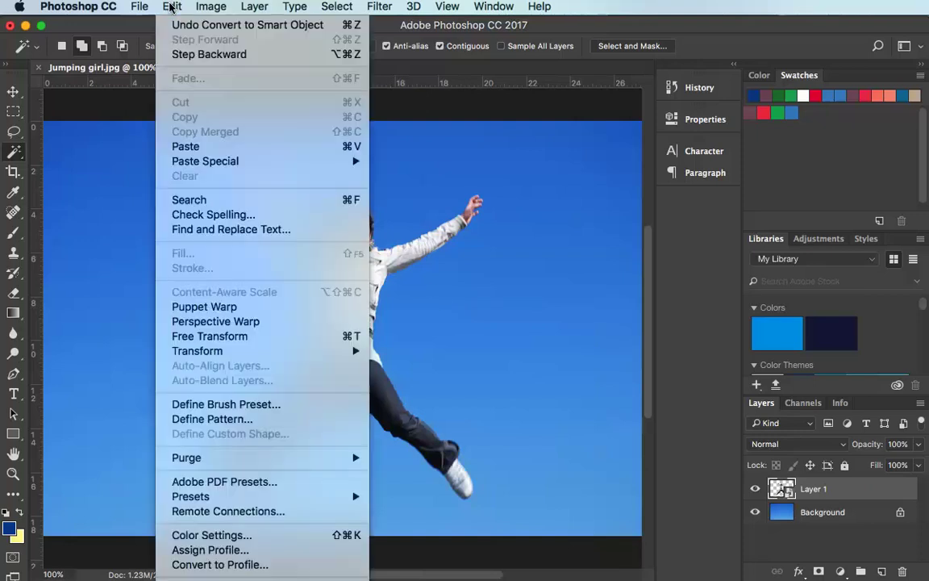
{"action": "left_click", "coordinate": [252, 311]}
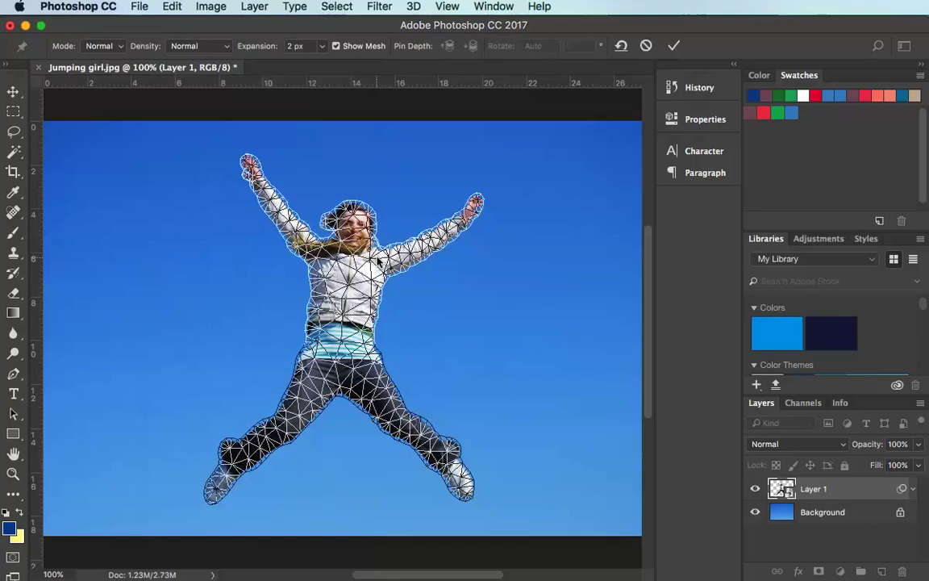
{"action": "left_click", "coordinate": [337, 47]}
{"action": "left_click", "coordinate": [336, 47]}
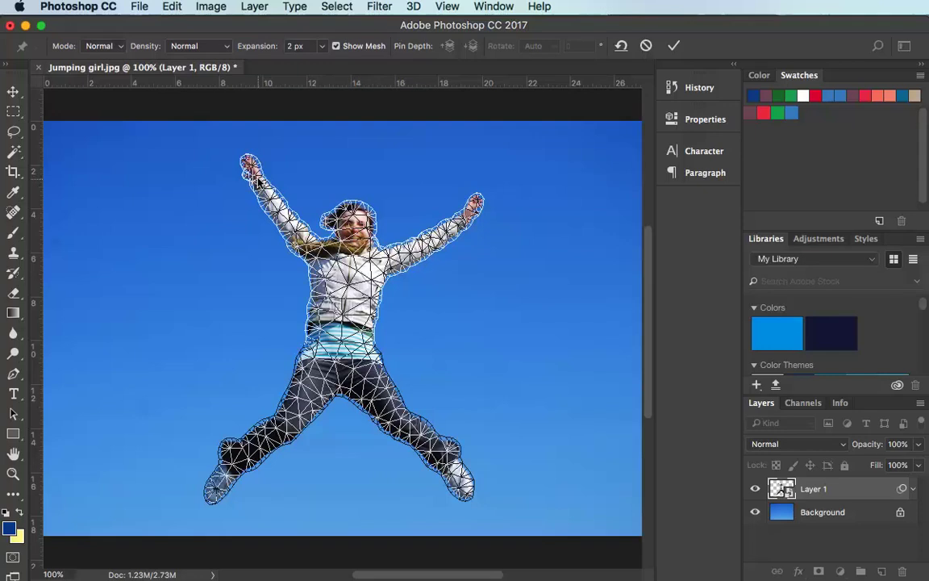
{"action": "left_click", "coordinate": [288, 209]}
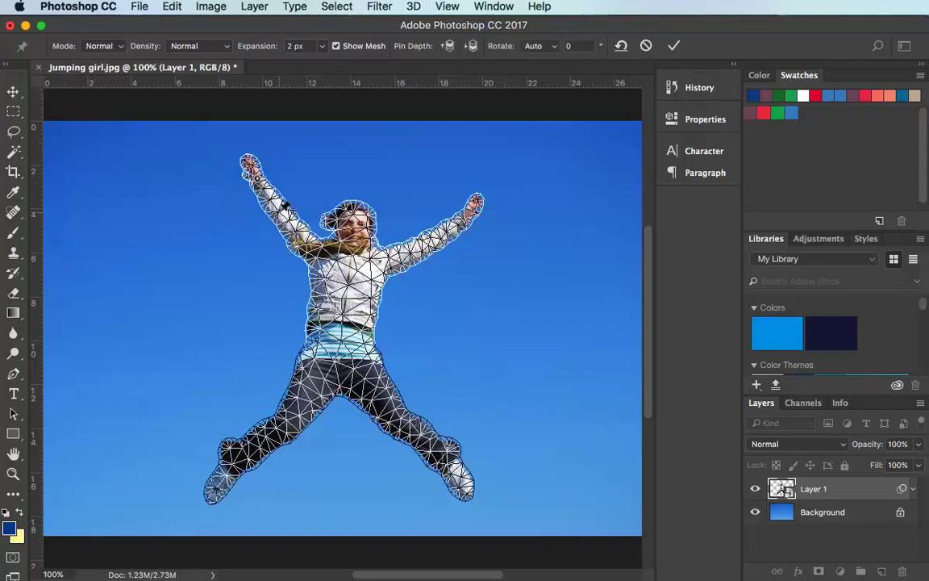
Step: Nudge the first arm pin, pin both arms and the raised hand, and rotate 18° around the head
{"action": "left_click_drag", "start_coordinate": [285, 206], "coordinate": [279, 212]}
{"action": "left_click", "coordinate": [262, 181]}
{"action": "left_click", "coordinate": [436, 235]}
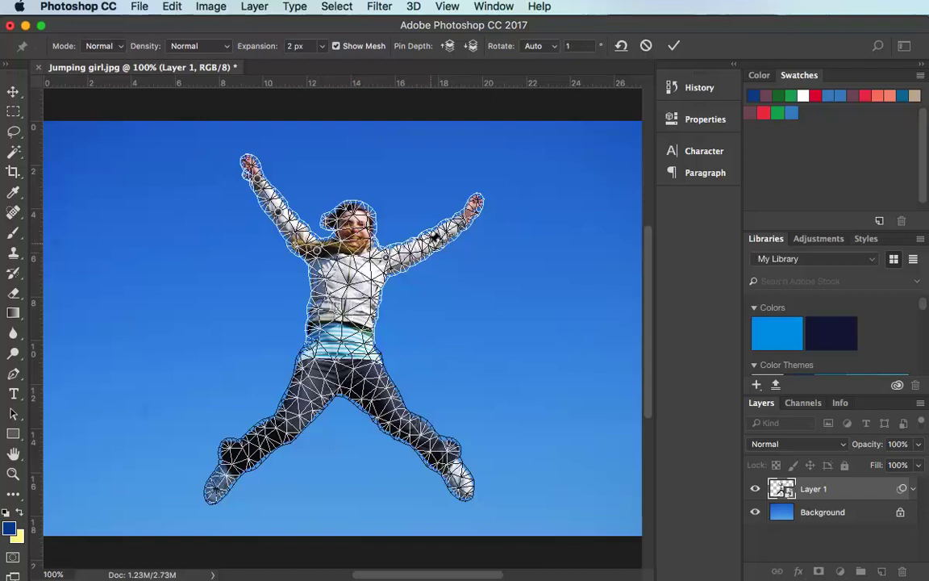
{"action": "left_click", "coordinate": [473, 214]}
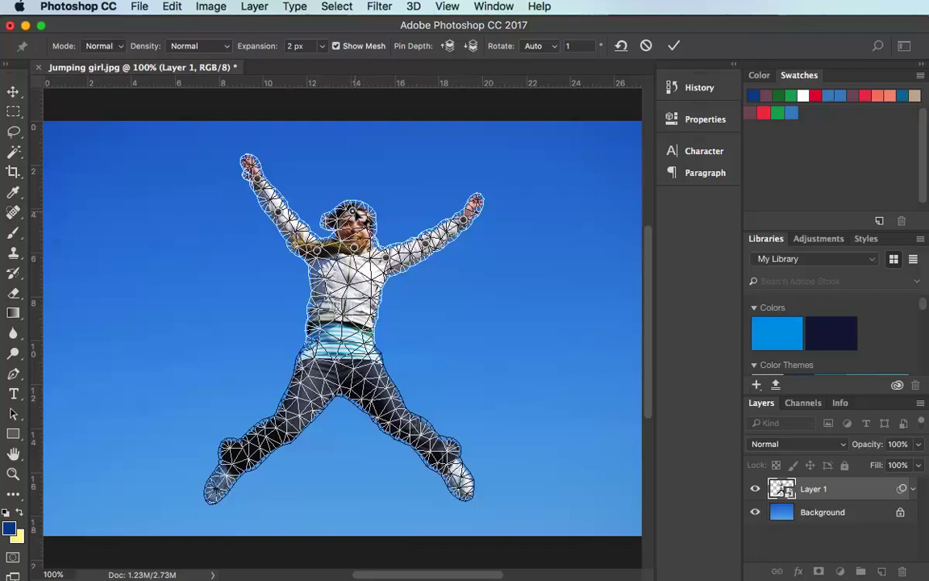
{"action": "left_click_drag", "start_coordinate": [355, 190], "coordinate": [361, 216]}
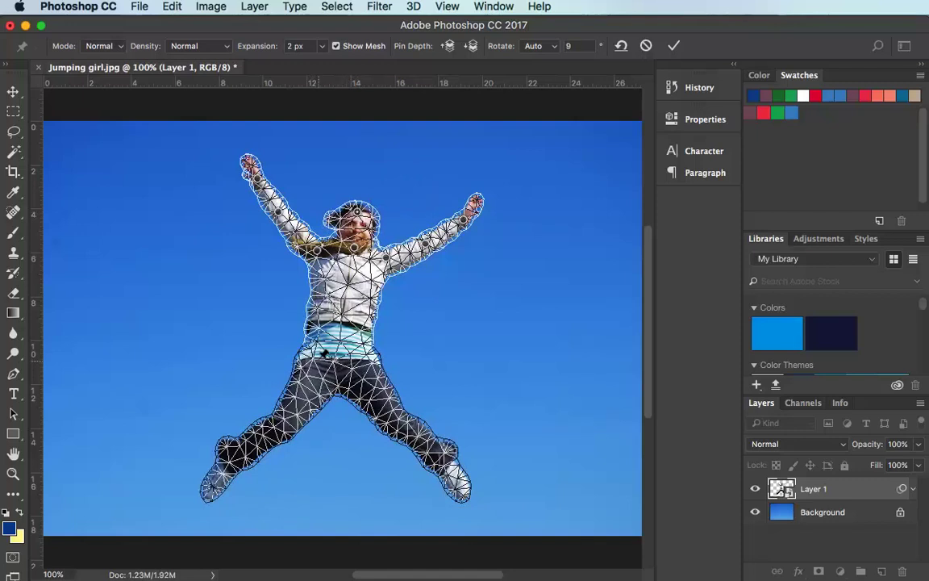
Step: Add pins at the girl's waist, right hip, left thigh and right ankle
{"action": "left_click", "coordinate": [311, 357]}
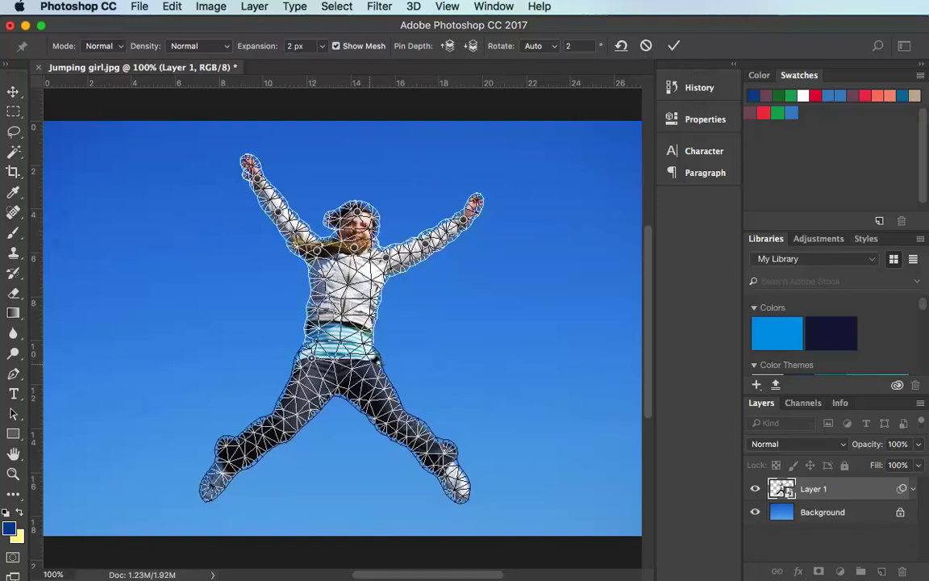
{"action": "left_click", "coordinate": [369, 364]}
{"action": "left_click", "coordinate": [296, 411]}
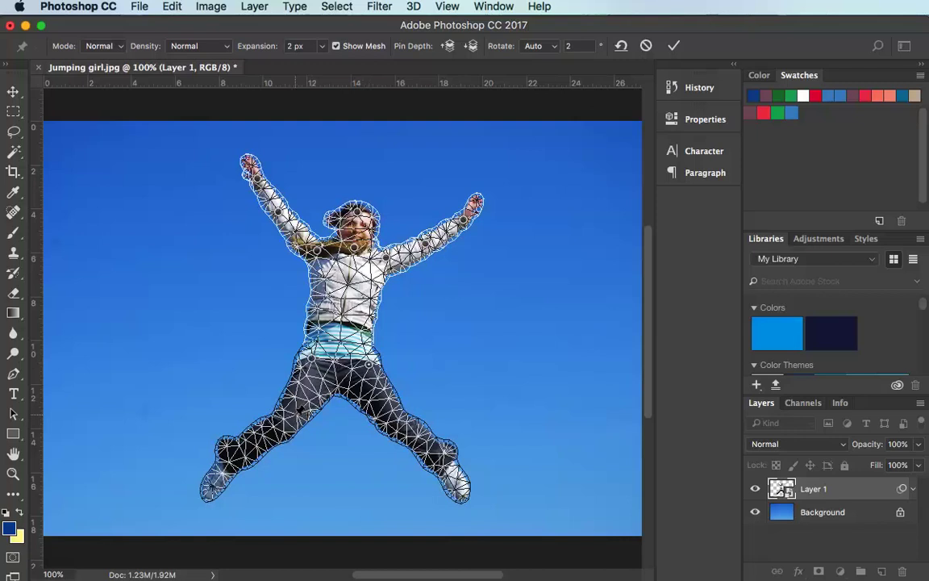
{"action": "left_click", "coordinate": [446, 461]}
Step: Tilt the girl's head, raise both hands higher, and reposition both feet
{"action": "left_click_drag", "start_coordinate": [329, 199], "coordinate": [364, 212]}
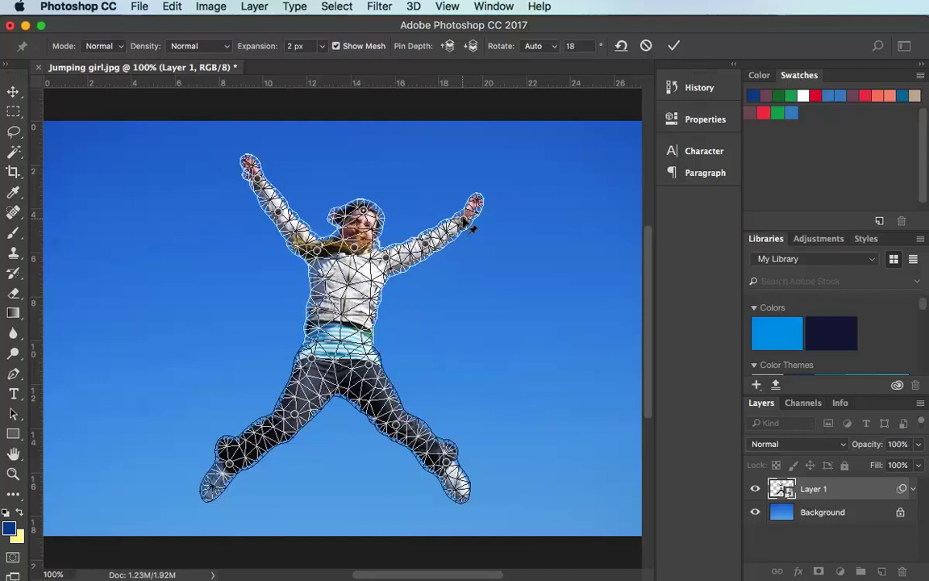
{"action": "left_click_drag", "start_coordinate": [472, 229], "coordinate": [466, 222]}
{"action": "left_click_drag", "start_coordinate": [246, 173], "coordinate": [270, 181]}
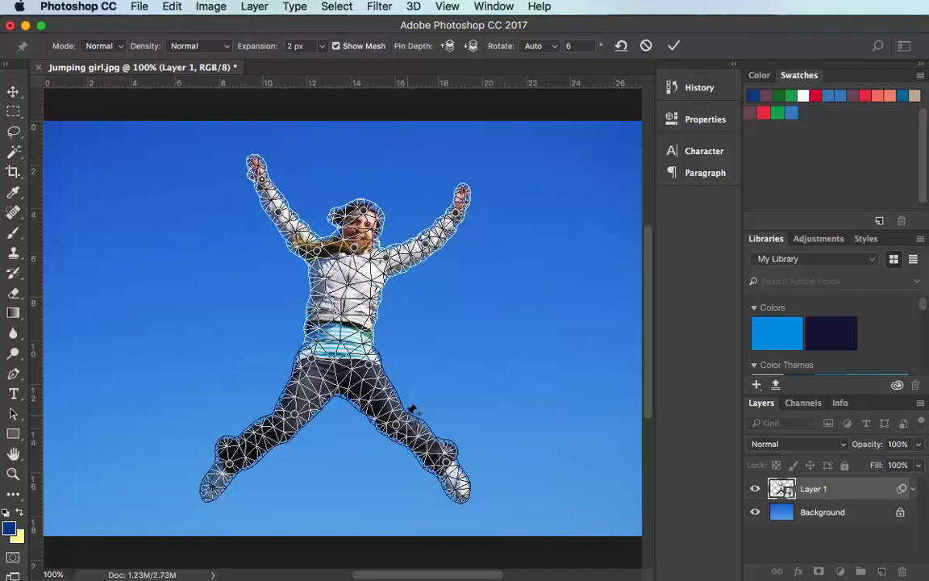
{"action": "left_click_drag", "start_coordinate": [449, 465], "coordinate": [458, 452]}
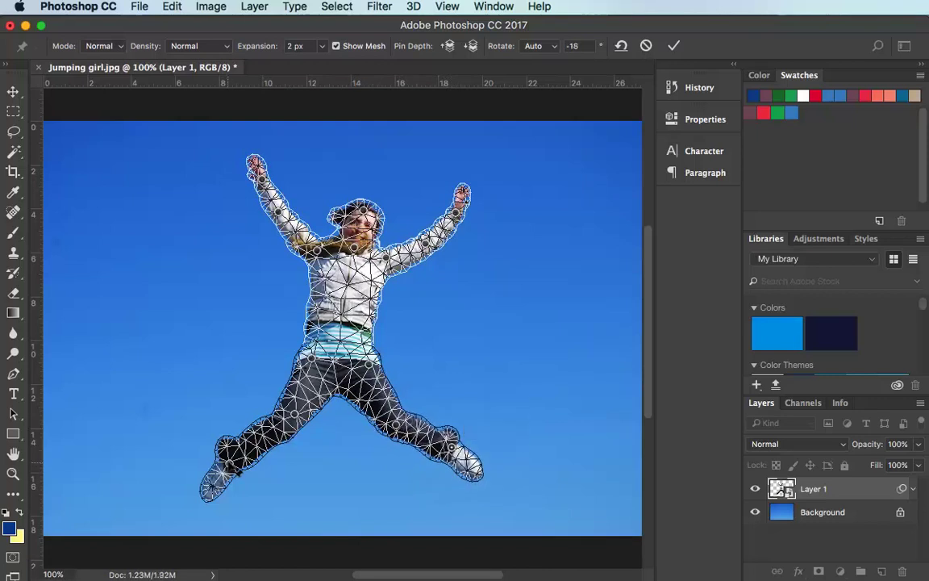
{"action": "left_click_drag", "start_coordinate": [228, 450], "coordinate": [236, 468]}
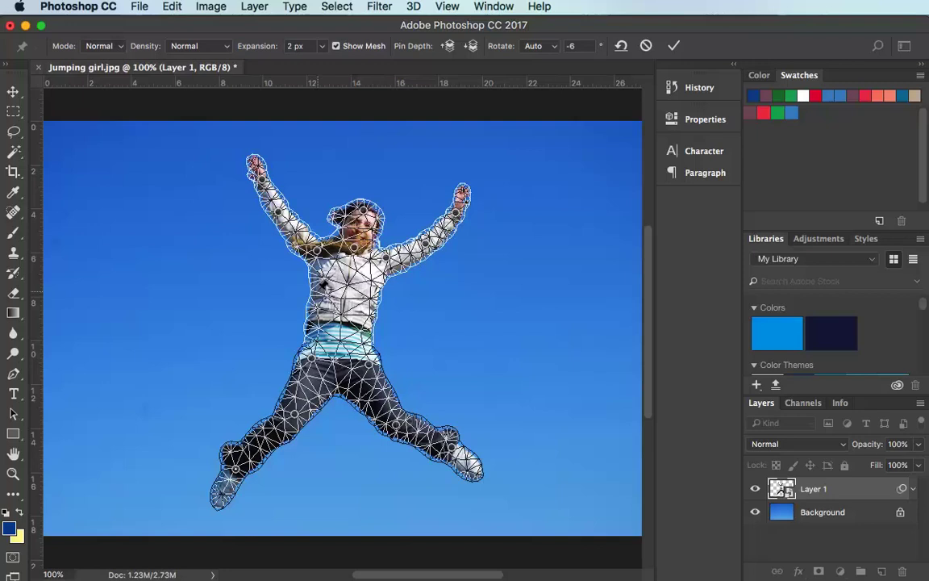
Step: Shift the waistband pin and fine-tune the right foot, leaving it rotated -21°
{"action": "left_click", "coordinate": [328, 323]}
{"action": "left_click", "coordinate": [372, 337]}
{"action": "mouse_move", "coordinate": [373, 337]}
{"action": "left_mouse_down"}
{"action": "mouse_move", "coordinate": [362, 337]}
{"action": "mouse_move", "coordinate": [386, 344]}
{"action": "mouse_move", "coordinate": [375, 342]}
{"action": "left_mouse_up"}
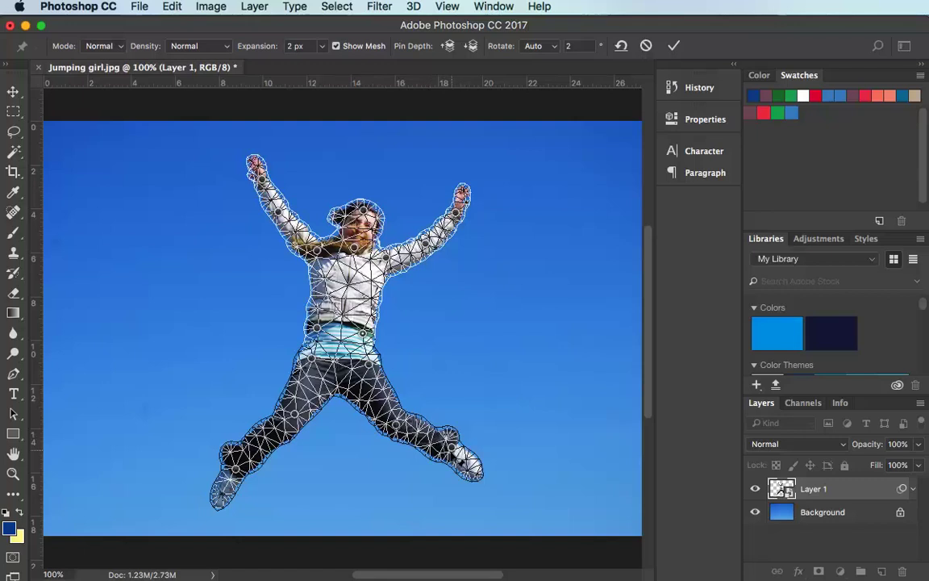
{"action": "left_click_drag", "start_coordinate": [458, 452], "coordinate": [461, 466]}
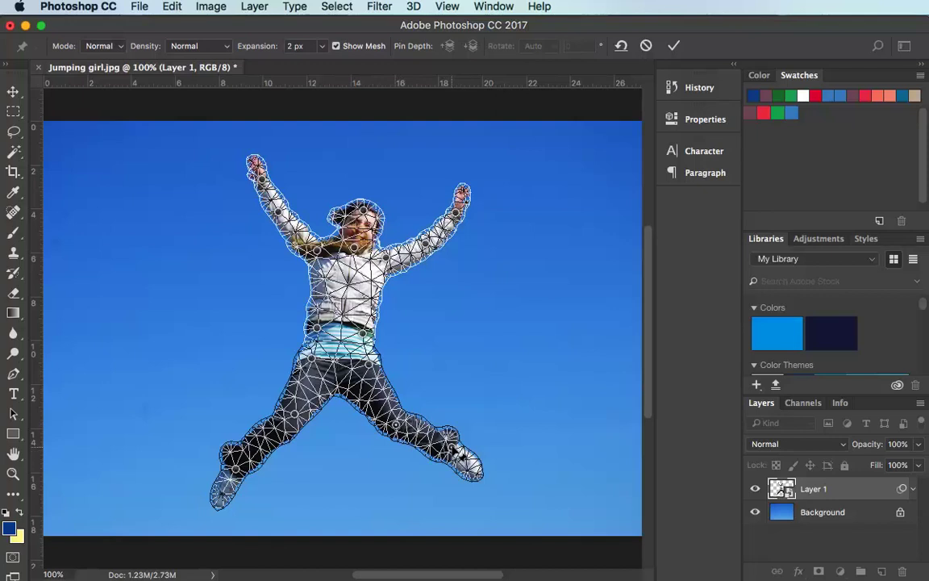
{"action": "mouse_move", "coordinate": [457, 448]}
{"action": "left_mouse_down"}
{"action": "mouse_move", "coordinate": [454, 429]}
{"action": "mouse_move", "coordinate": [446, 453]}
{"action": "left_mouse_up"}
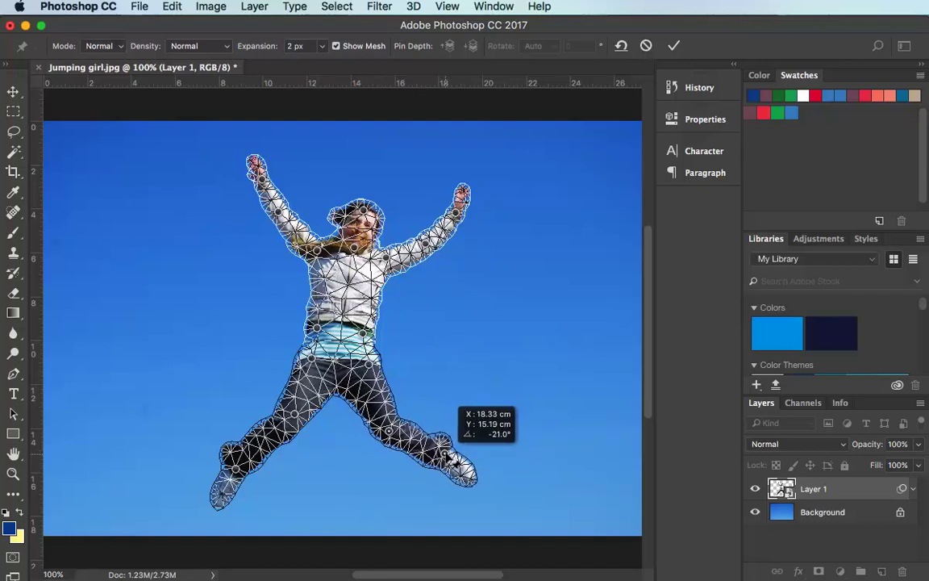
{"action": "left_click_drag", "start_coordinate": [447, 456], "coordinate": [447, 457]}
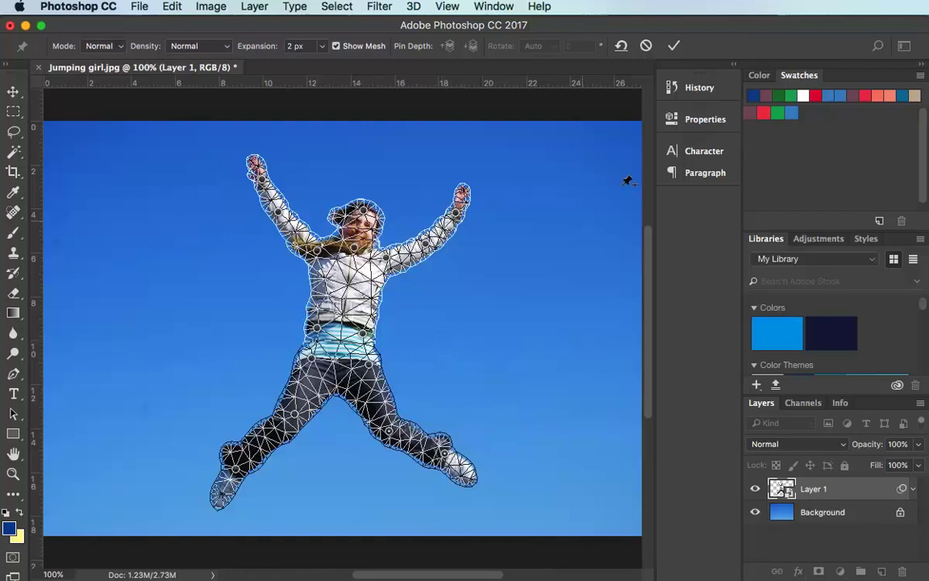
Step: Commit the Puppet Warp, then toggle the smart filter on and off to compare poses
{"action": "left_click", "coordinate": [674, 47]}
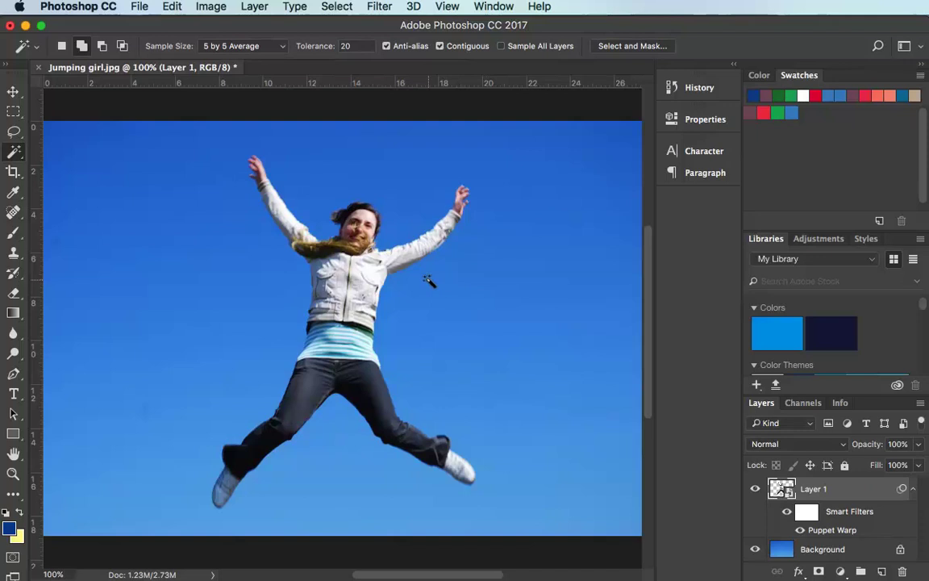
{"action": "left_click", "coordinate": [799, 531]}
{"action": "left_click", "coordinate": [799, 531]}
{"action": "left_click", "coordinate": [799, 530]}
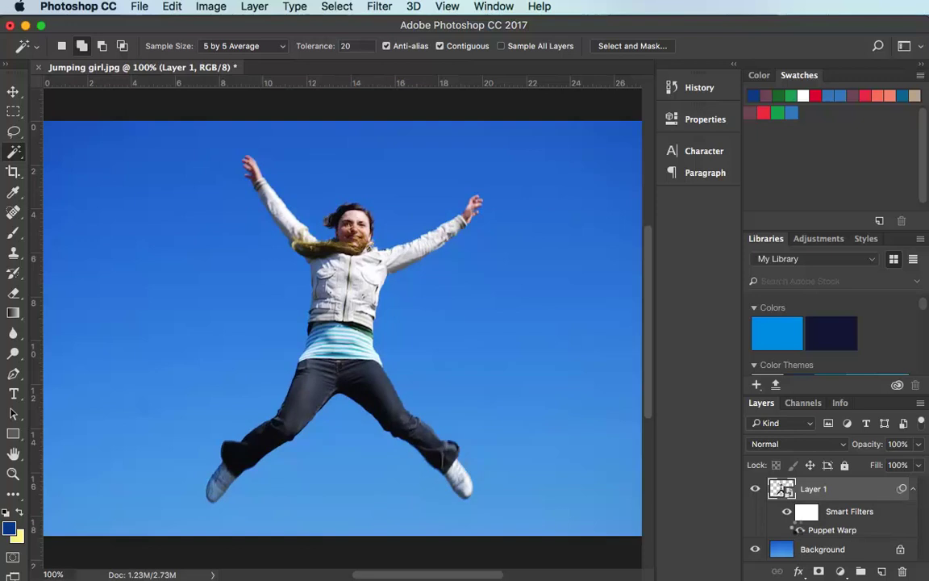
{"action": "left_click", "coordinate": [799, 530]}
{"action": "left_click", "coordinate": [800, 531]}
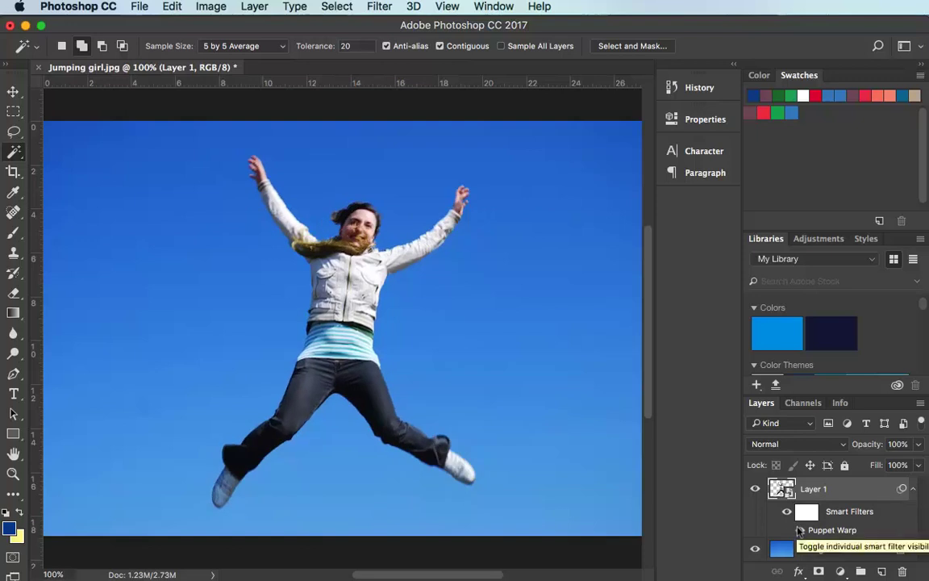
{"action": "left_click", "coordinate": [799, 532]}
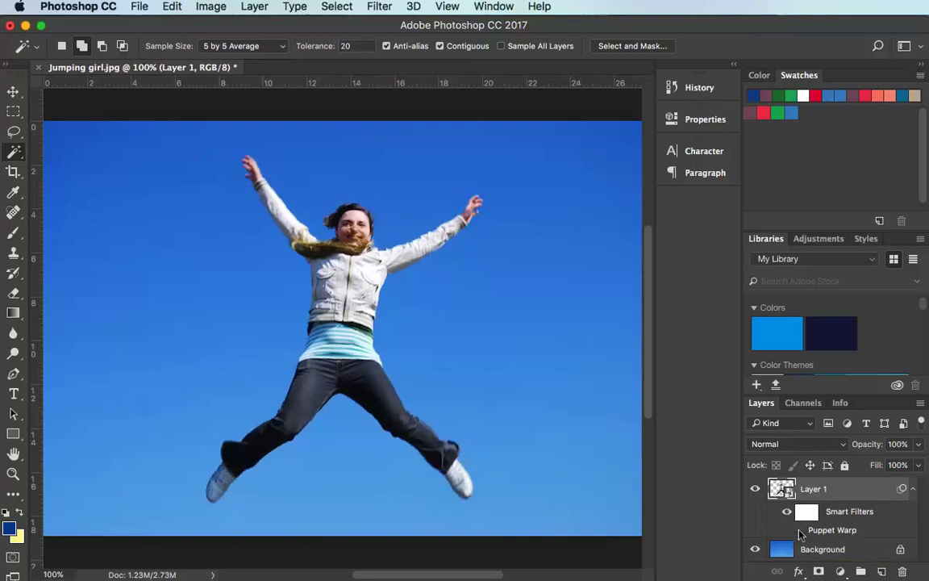
{"action": "left_click", "coordinate": [799, 532]}
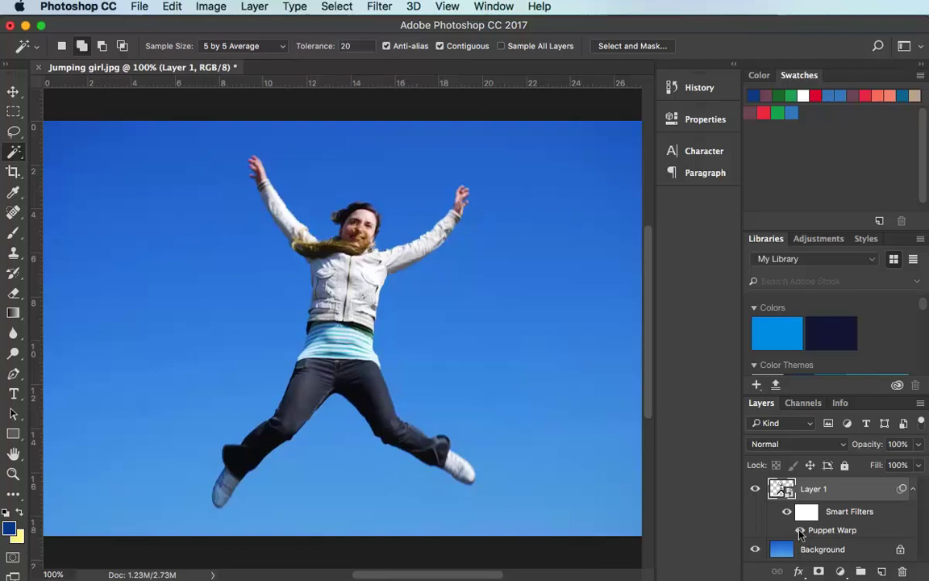
{"action": "left_click", "coordinate": [800, 531]}
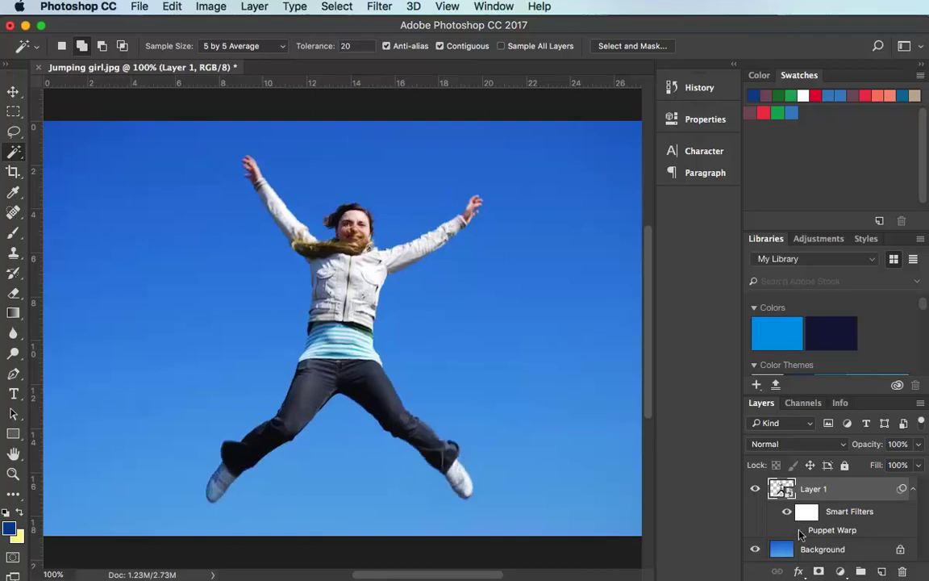
{"action": "left_click", "coordinate": [800, 531]}
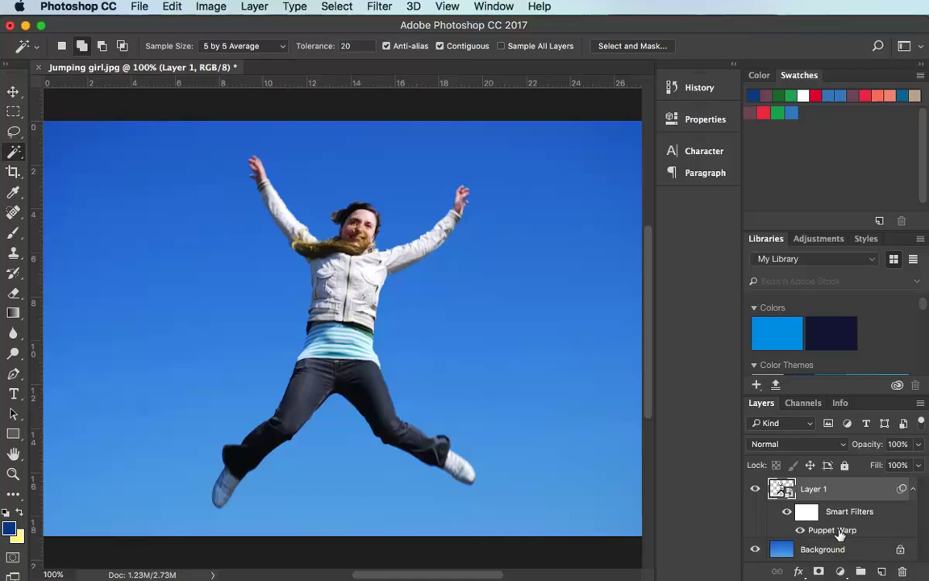
Step: Reopen Puppet Warp, raise the left-side hand pin so that arm points upright, and recommit
{"action": "double_click", "coordinate": [840, 534]}
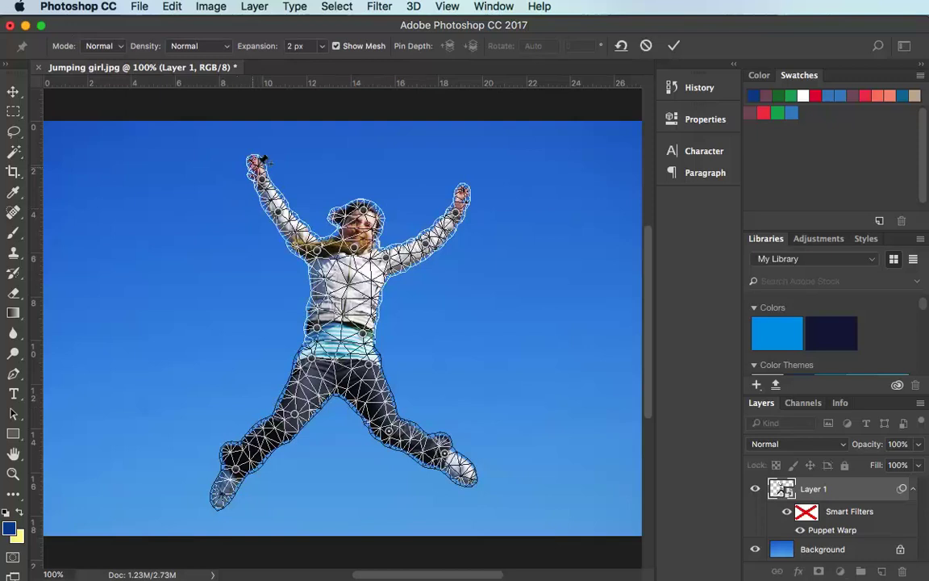
{"action": "left_click_drag", "start_coordinate": [269, 194], "coordinate": [290, 183]}
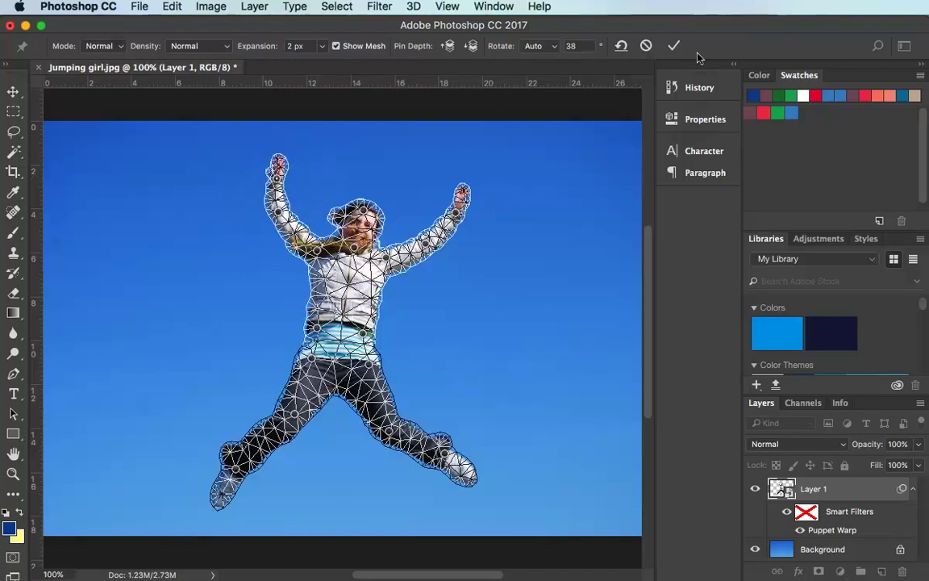
{"action": "left_click", "coordinate": [674, 46]}
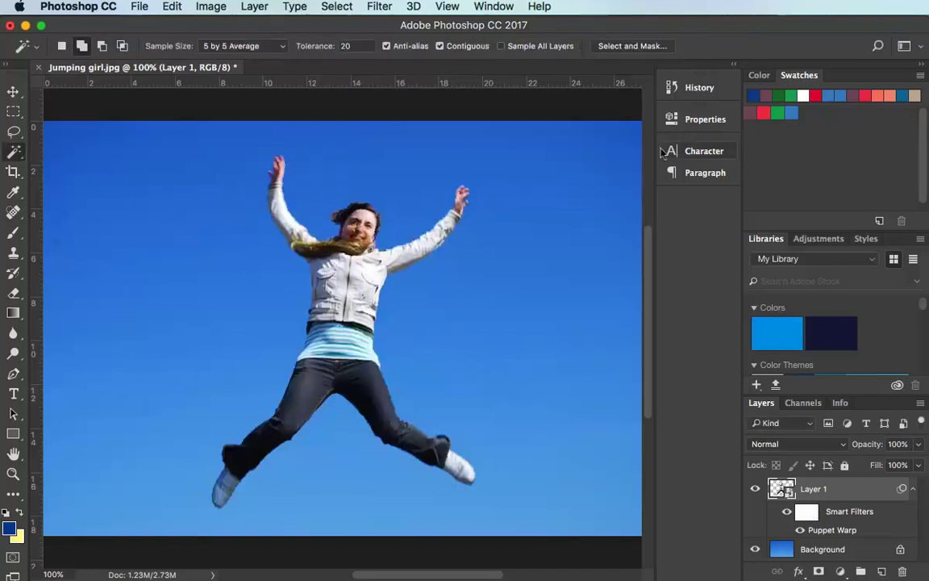